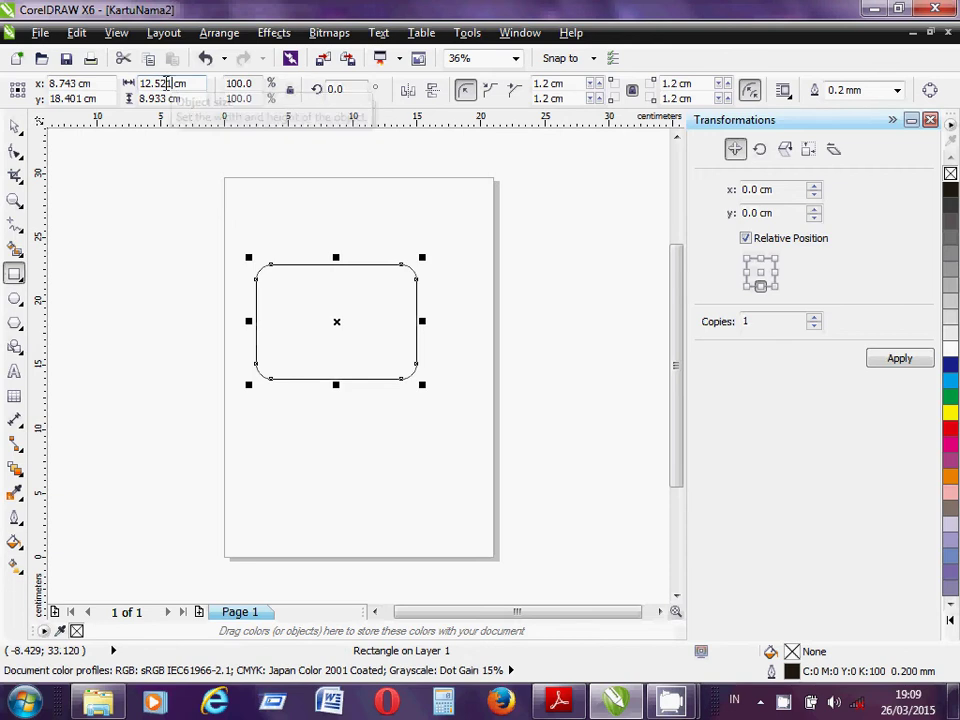
# - Resize the selected rounded rectangle to 9 cm wide and 5.5 cm high
pyautogui.doubleClick(140, 83)
pyautogui.write('9')
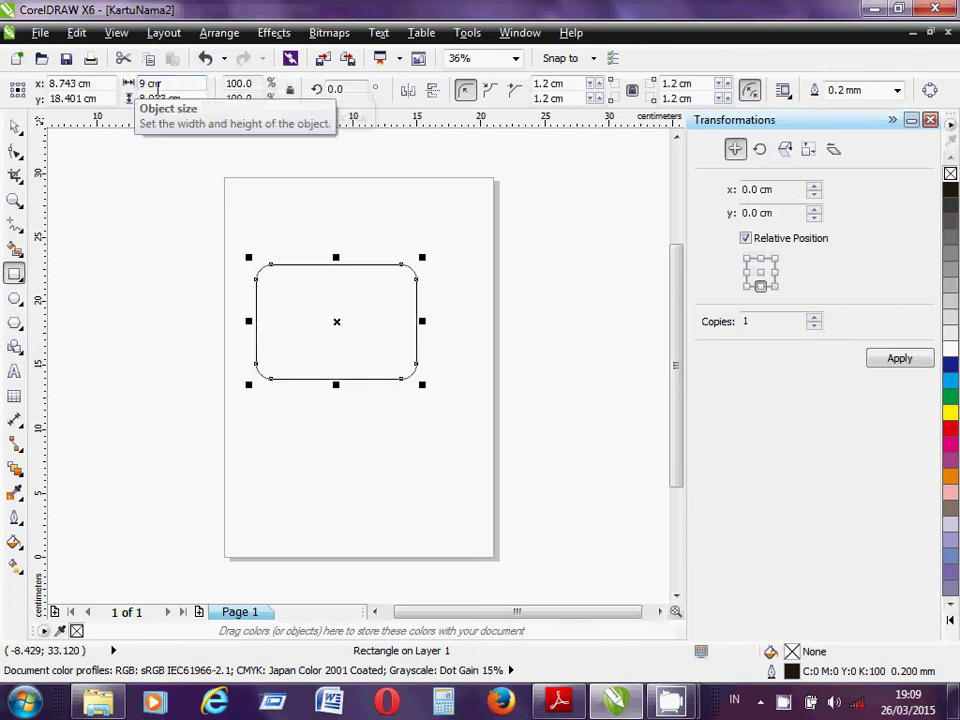
pyautogui.doubleClick(166, 99)
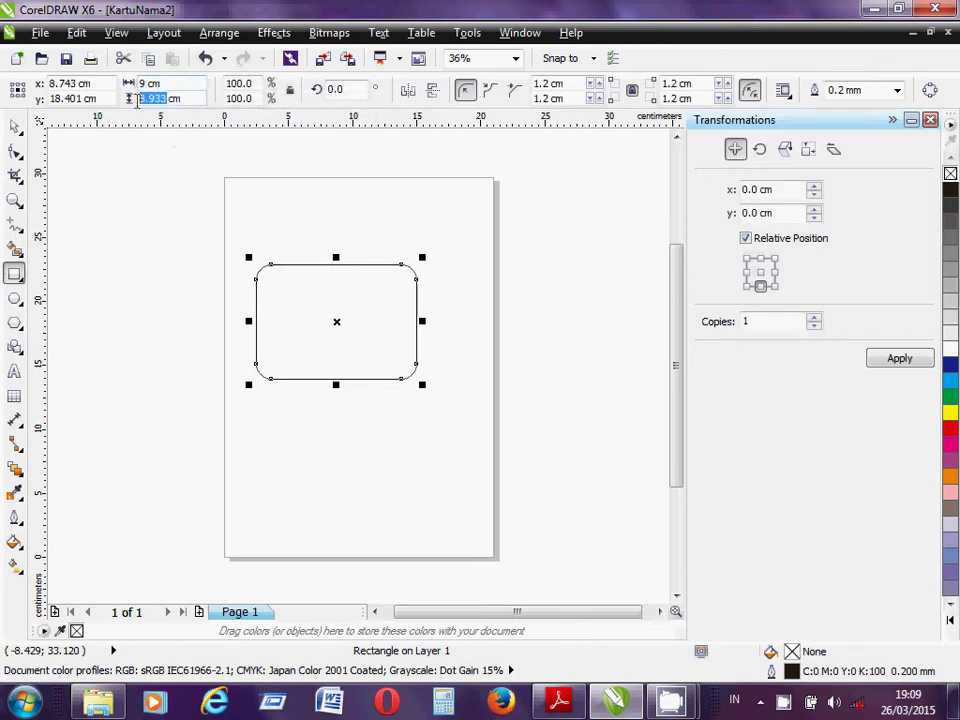
pyautogui.write('5')
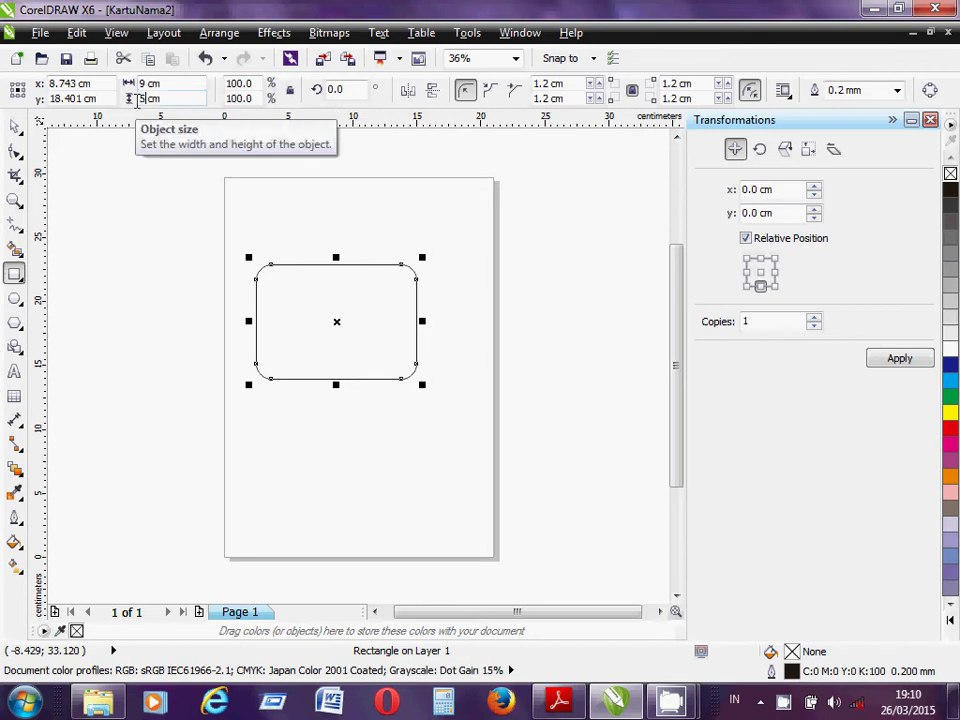
pyautogui.write('.5')
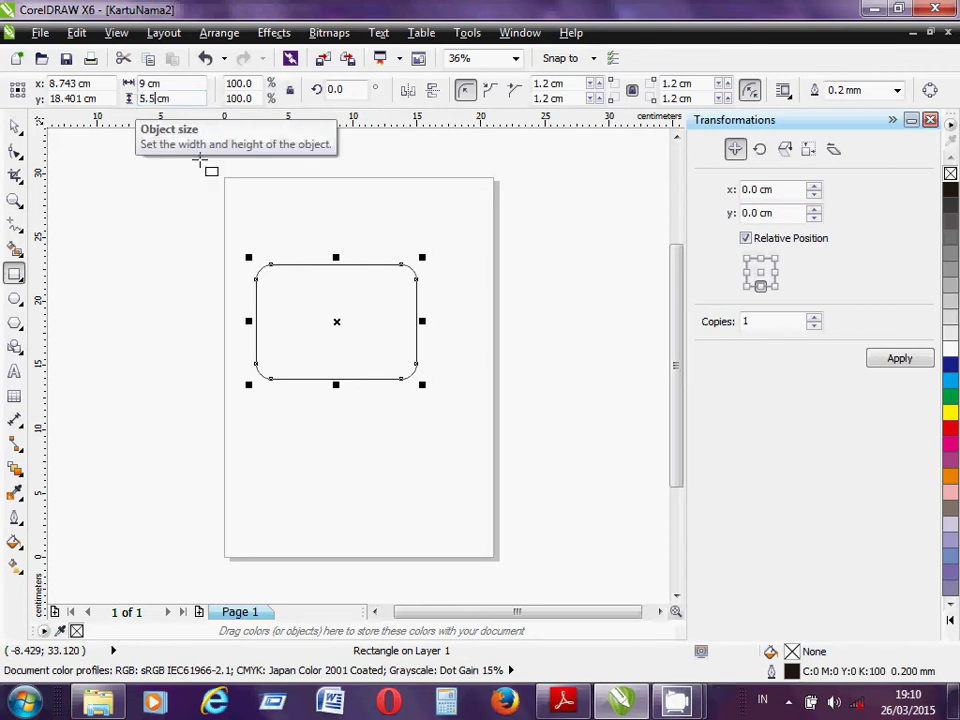
# - Move the rectangle to the page's upper-left corner, centred at about x 5.2 cm, y 25.7 cm
pyautogui.click(17, 133)
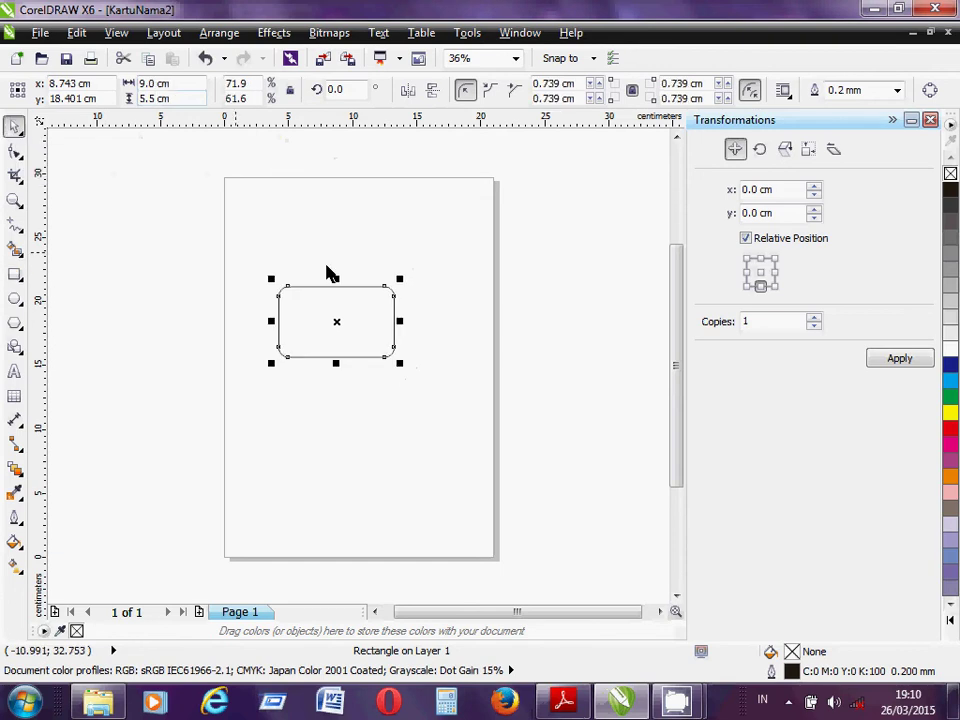
pyautogui.click(316, 269)
pyautogui.moveTo(316, 269); pyautogui.dragTo(278, 212)
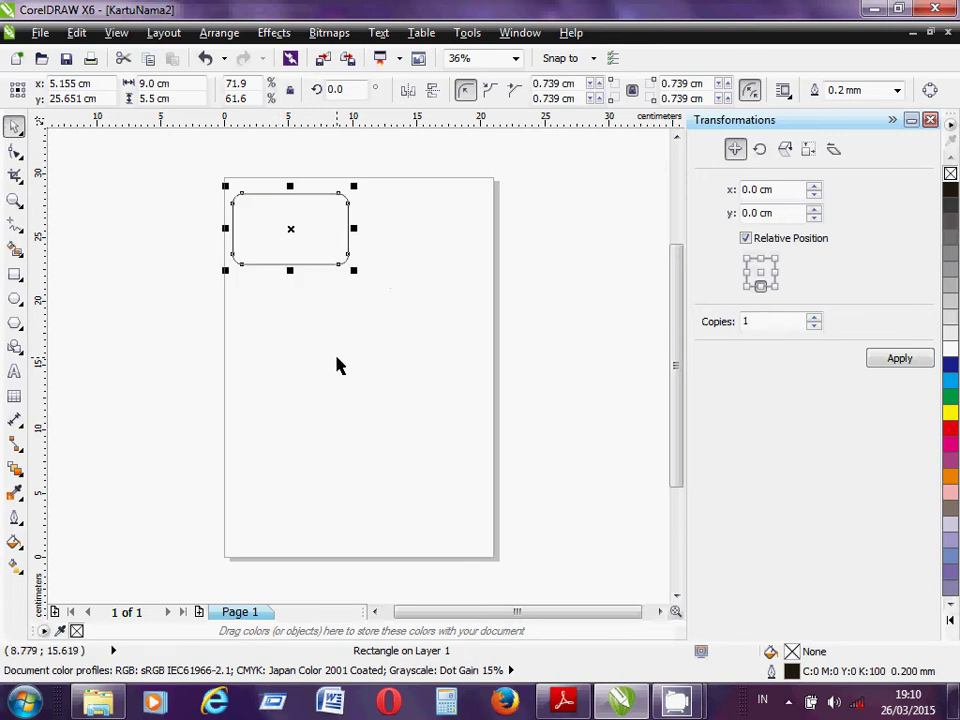
# - Square off all of the rectangle's corners by setting the corner radius to 0 cm
pyautogui.doubleClick(561, 84)
pyautogui.write('0')
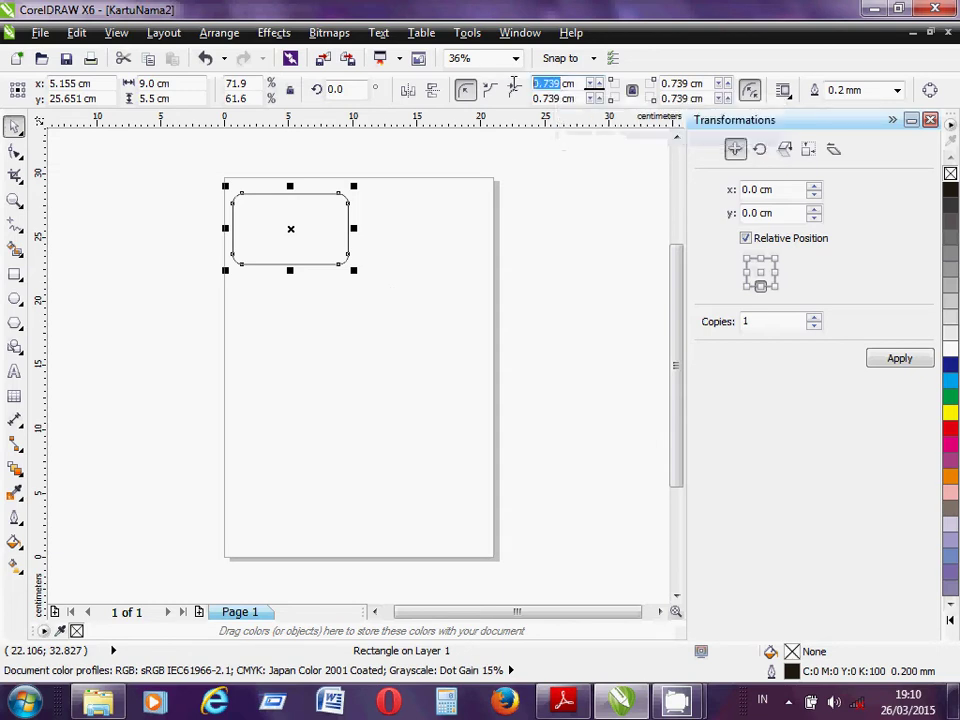
pyautogui.press('Return')
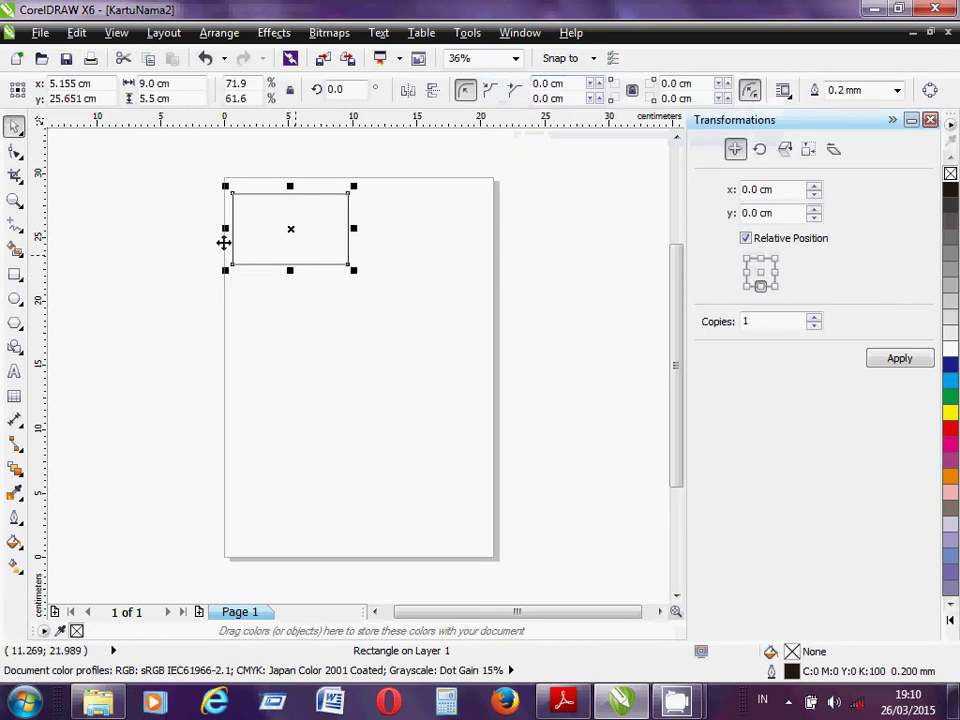
# - Create a smaller concentric copy of the rectangle inside it, about 7.5 cm wide and 4.6 cm high, keeping the original
pyautogui.click(15, 203)
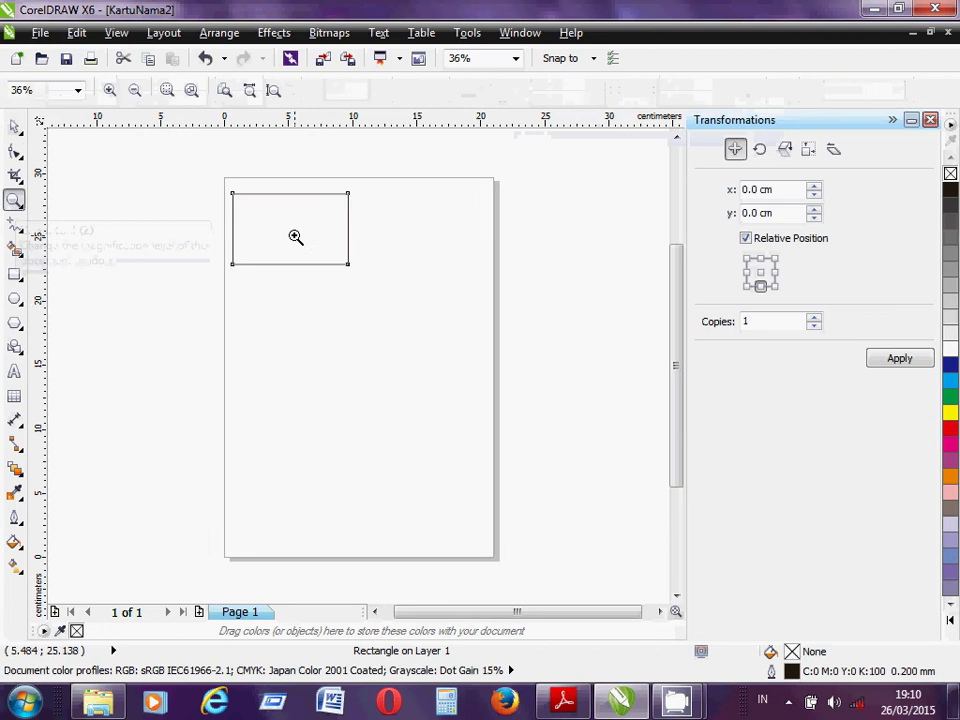
pyautogui.click(296, 237)
pyautogui.click(354, 378)
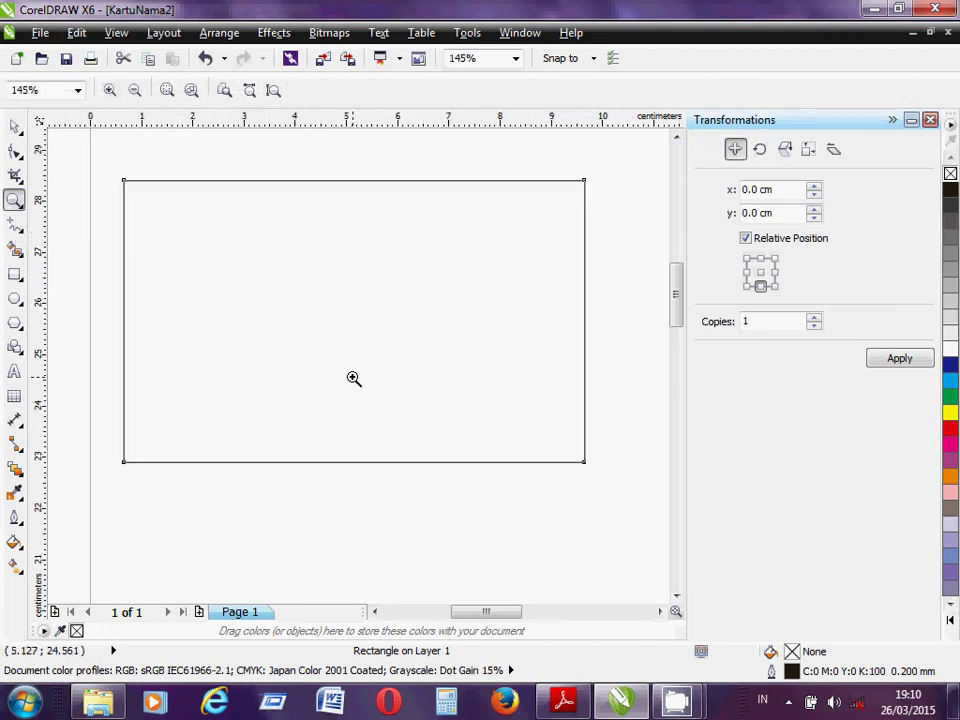
pyautogui.click(15, 127)
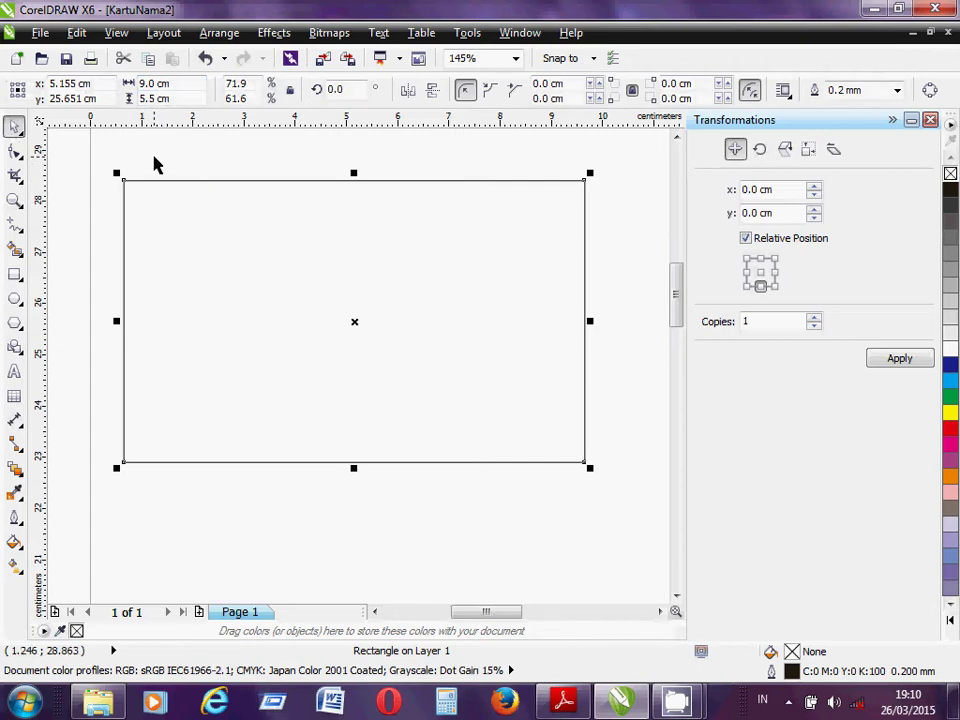
pyautogui.click(279, 294)
pyautogui.moveTo(117, 174); pyautogui.dragTo(148, 210)
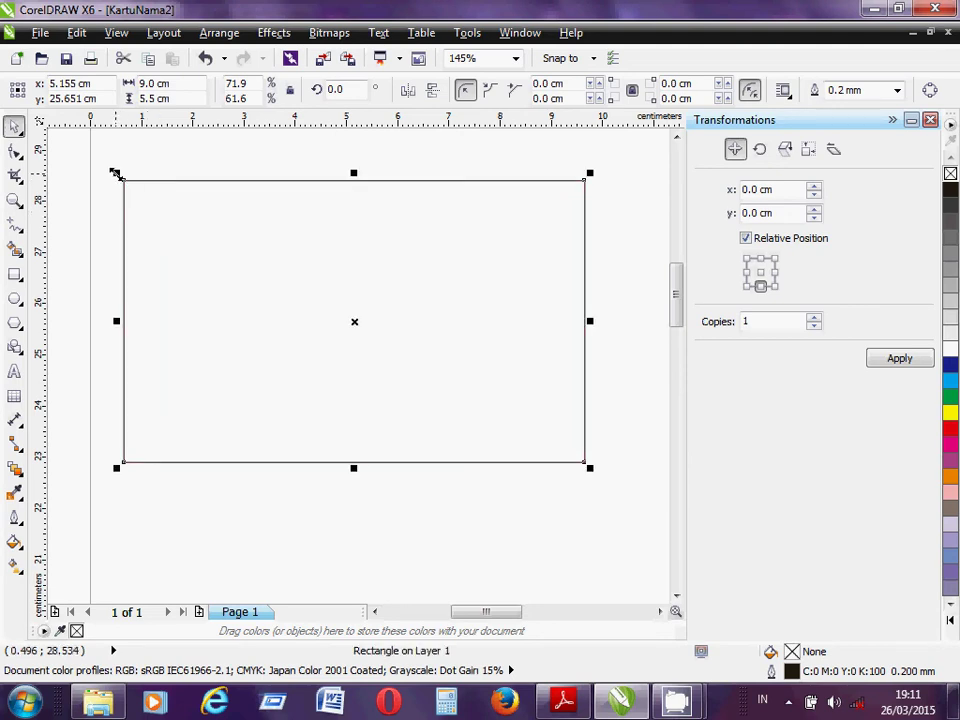
pyautogui.moveTo(116, 174); pyautogui.dragTo(133, 197)
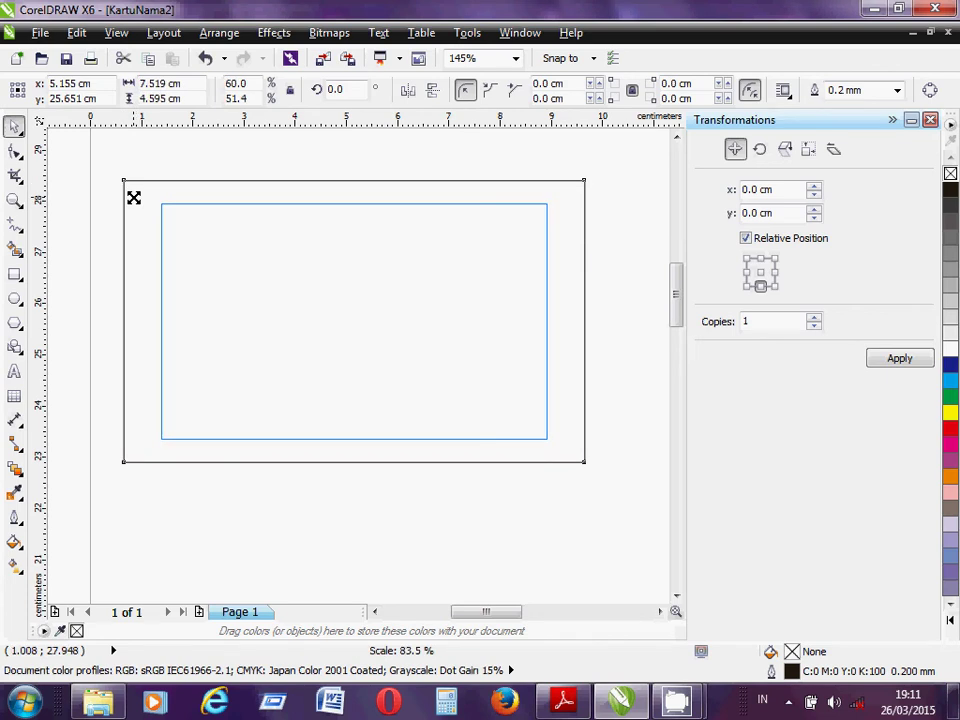
pyautogui.moveTo(133, 197); pyautogui.dragTo(133, 197)
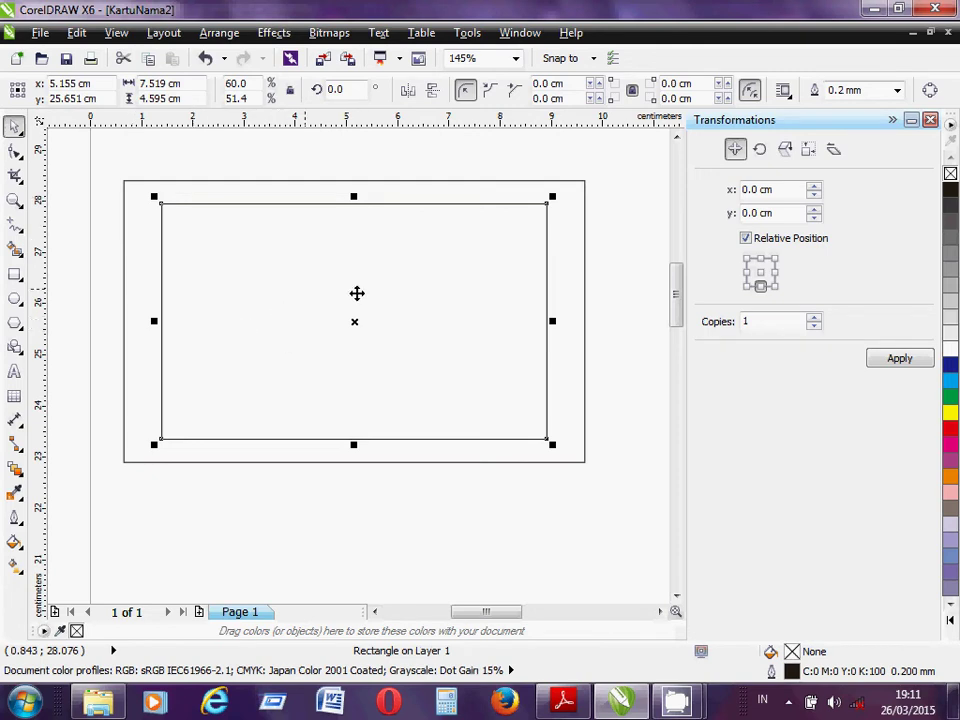
# - Round all four corners of the inner rectangle to a 0.4 cm radius and deselect it
pyautogui.click(596, 85)
pyautogui.click(596, 85)
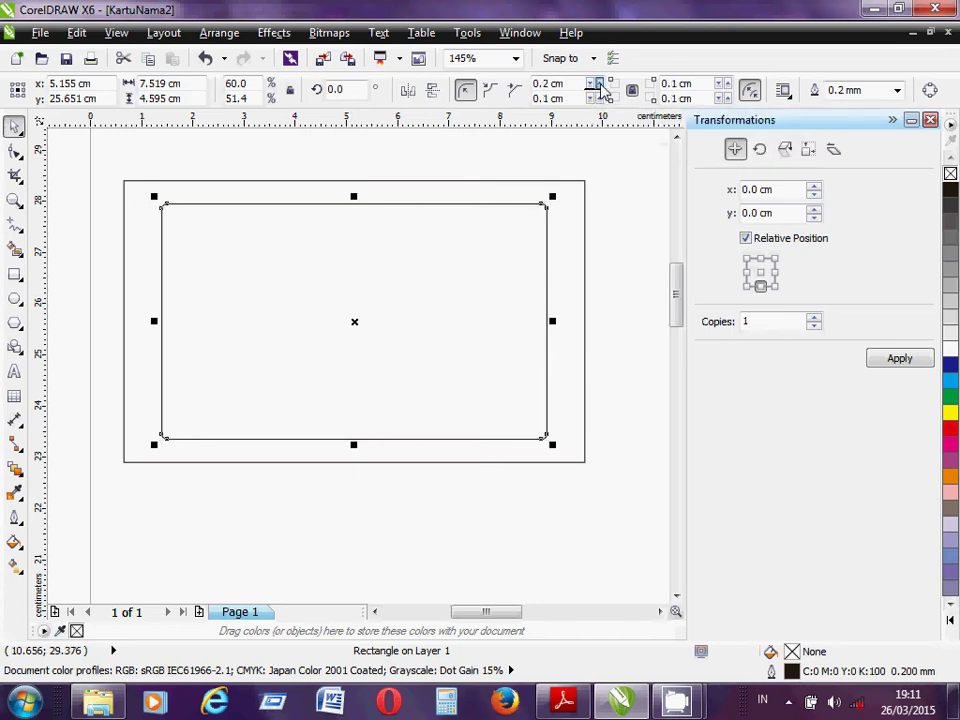
pyautogui.click(596, 85)
pyautogui.click(596, 85)
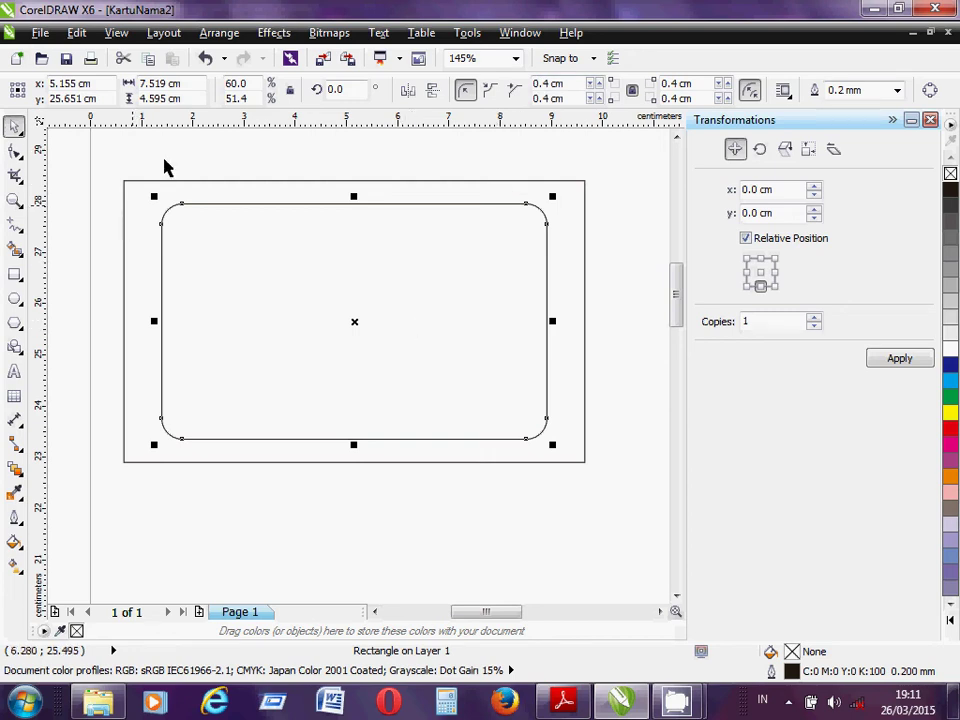
pyautogui.click(158, 188)
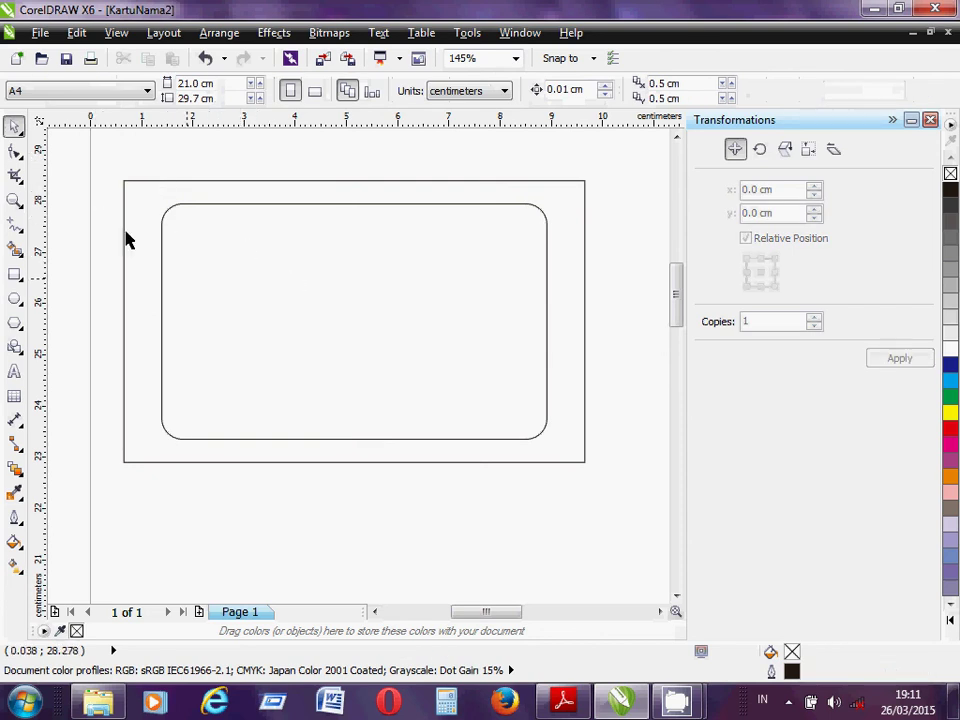
# - Fill the inner rounded rectangle with white and the outer rectangle with cyan (C:100 M:0 Y:0 K:0)
pyautogui.click(336, 208)
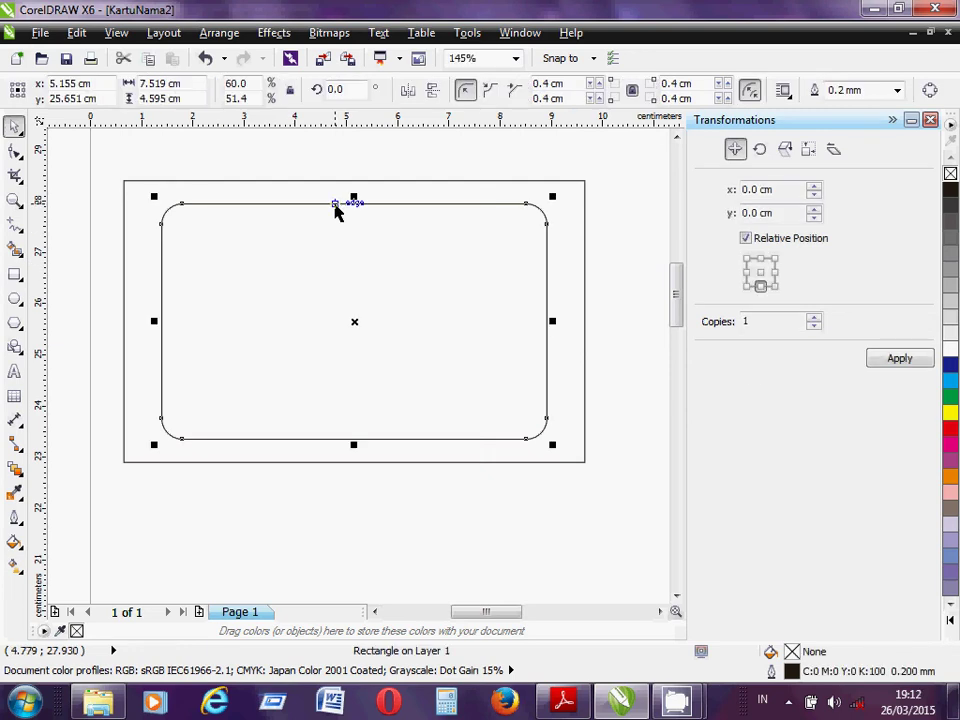
pyautogui.click(949, 351)
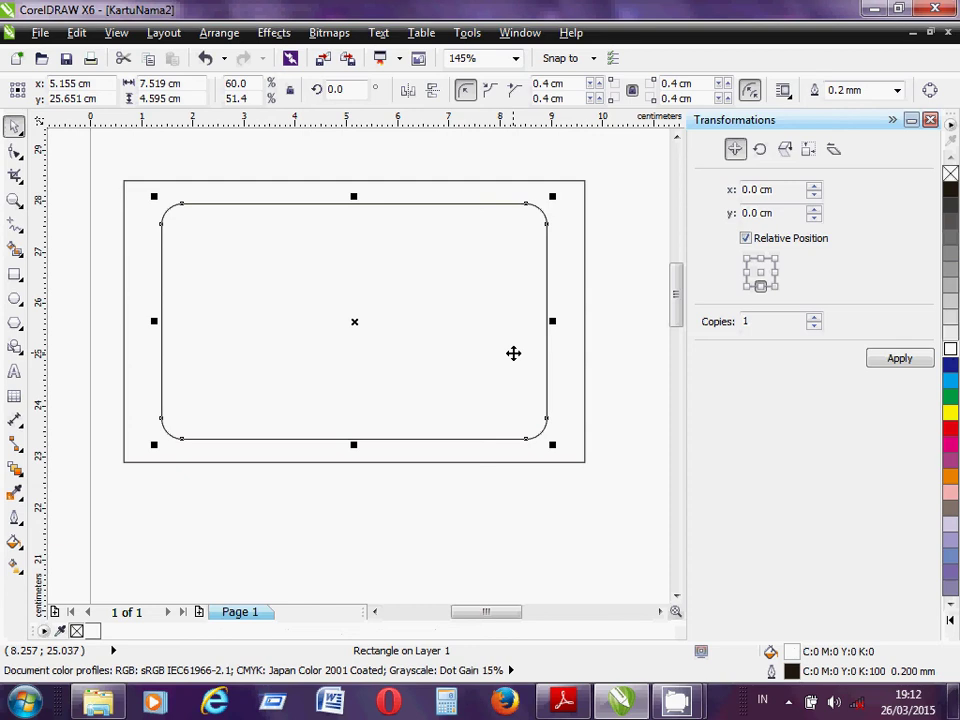
pyautogui.click(578, 200)
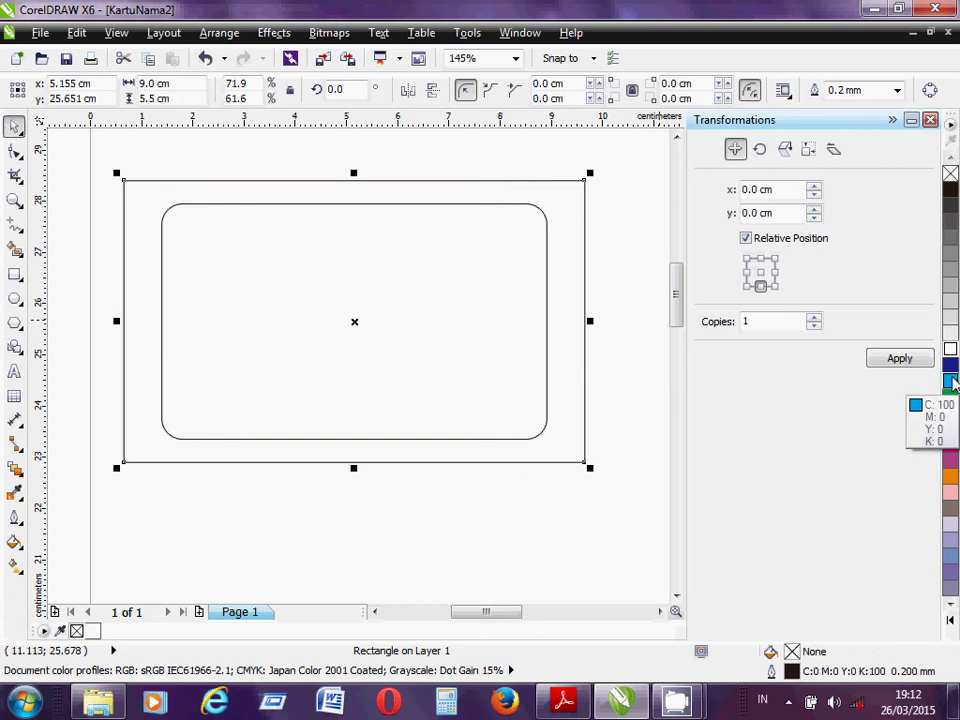
pyautogui.click(951, 381)
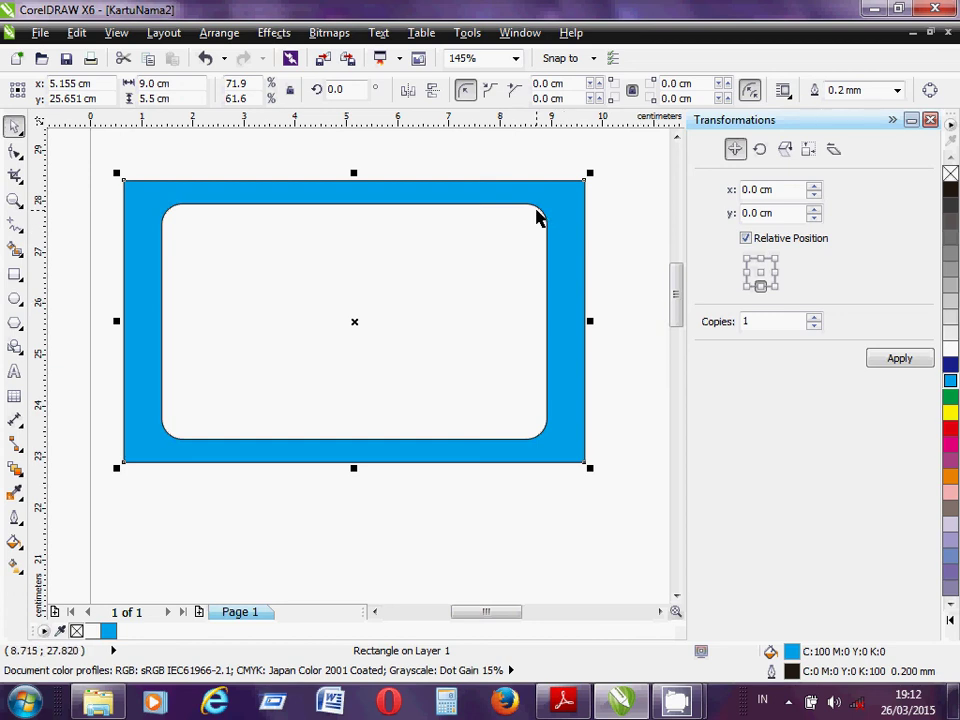
# - Remove the outline from the white inner rounded rectangle and deselect it
pyautogui.click(537, 218)
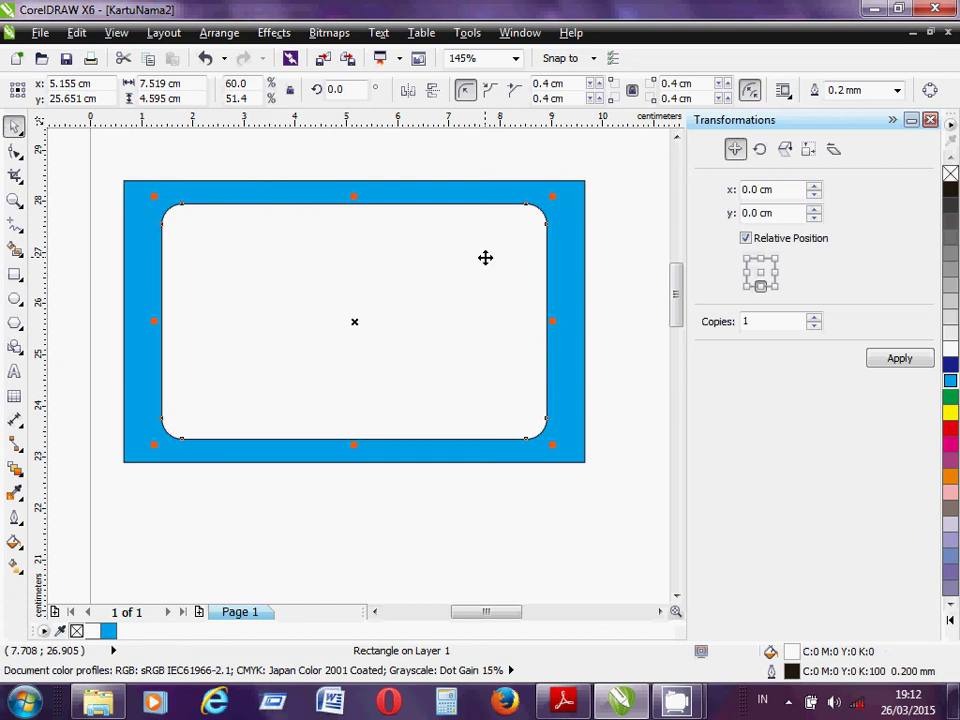
pyautogui.rightClick(951, 175)
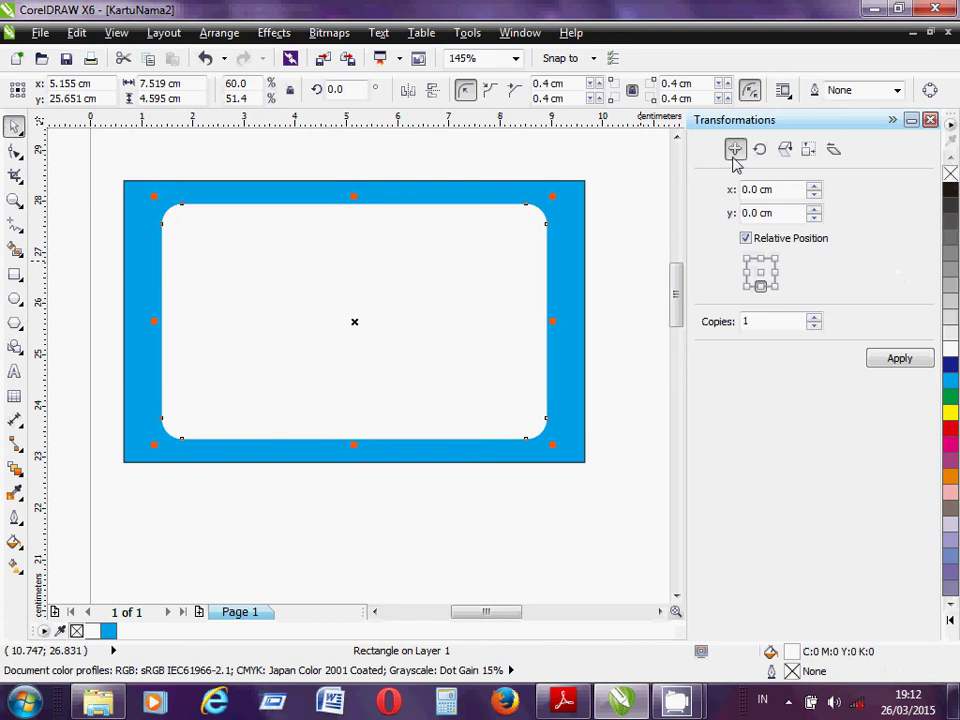
pyautogui.click(607, 241)
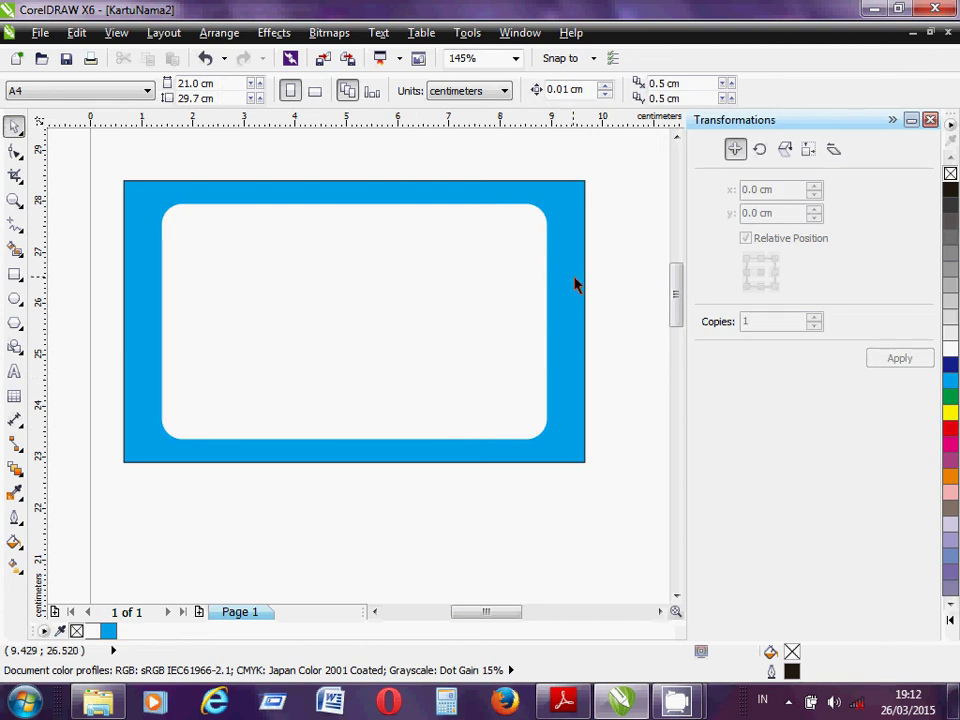
pyautogui.click(560, 202)
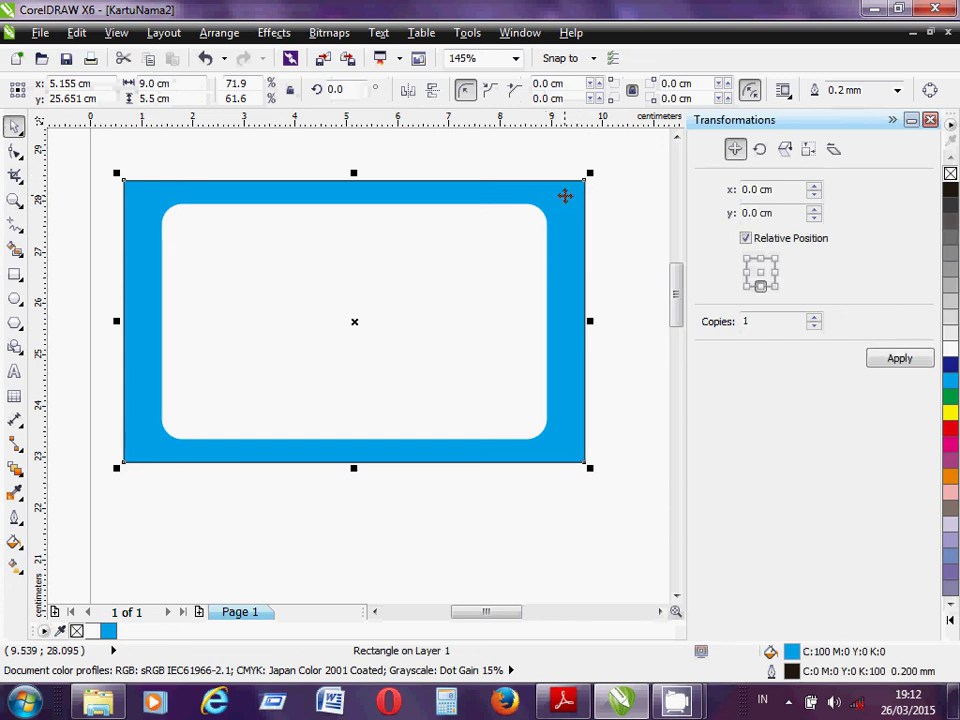
pyautogui.click(484, 229)
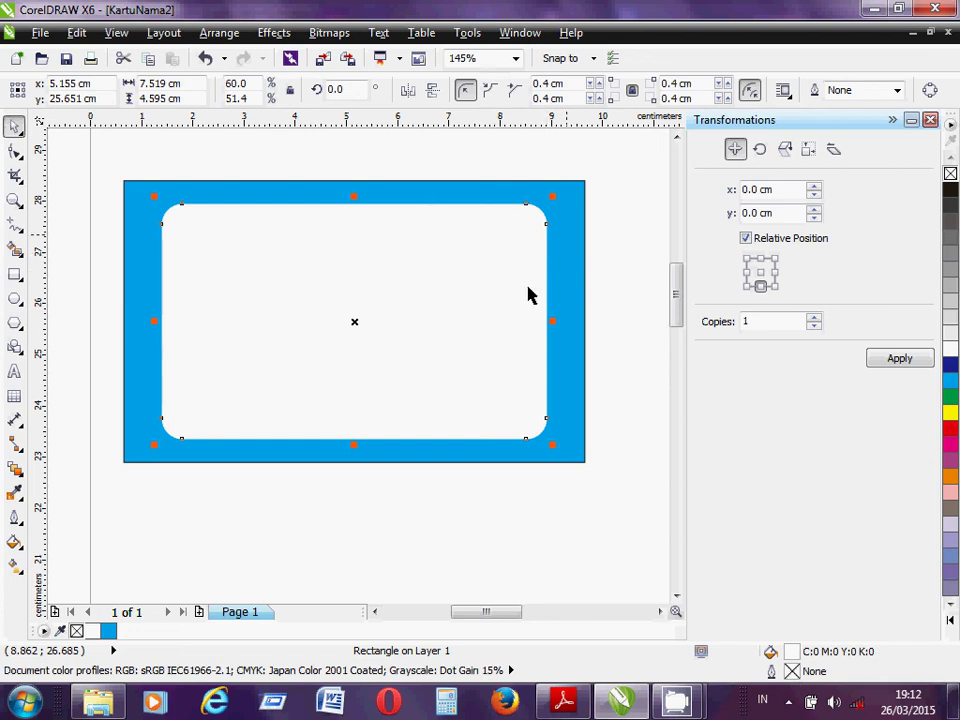
pyautogui.click(630, 279)
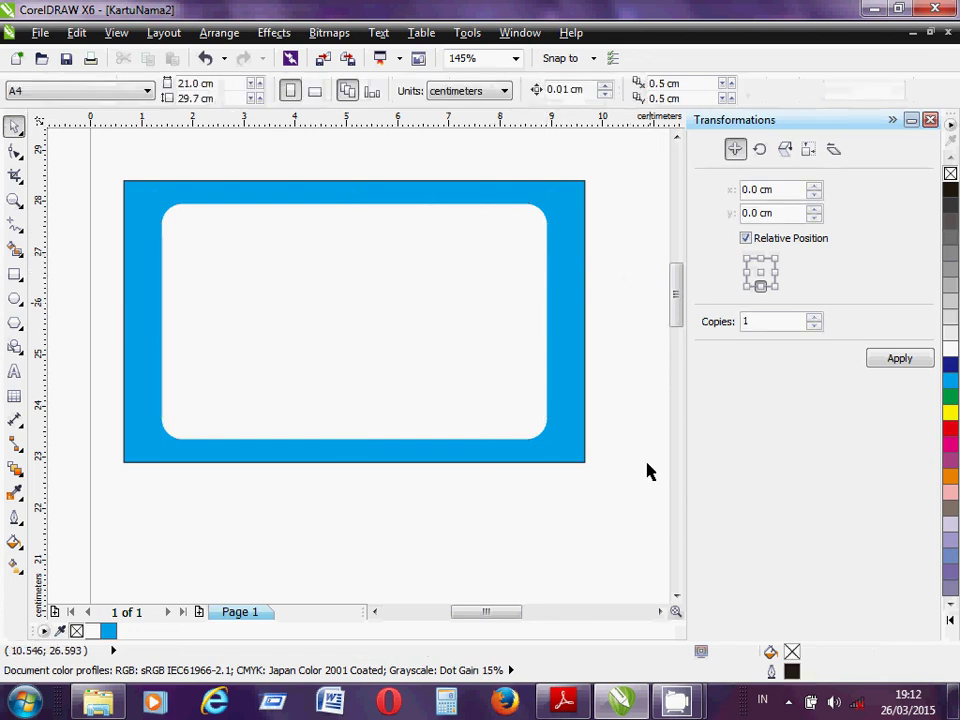
pyautogui.click(791, 705)
pyautogui.click(757, 577)
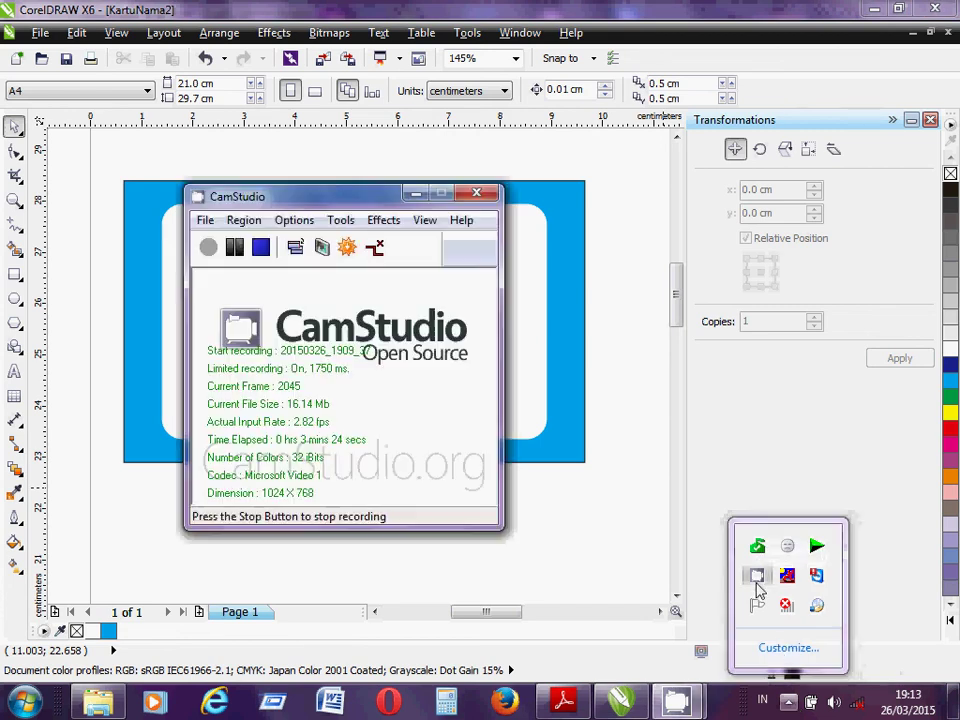